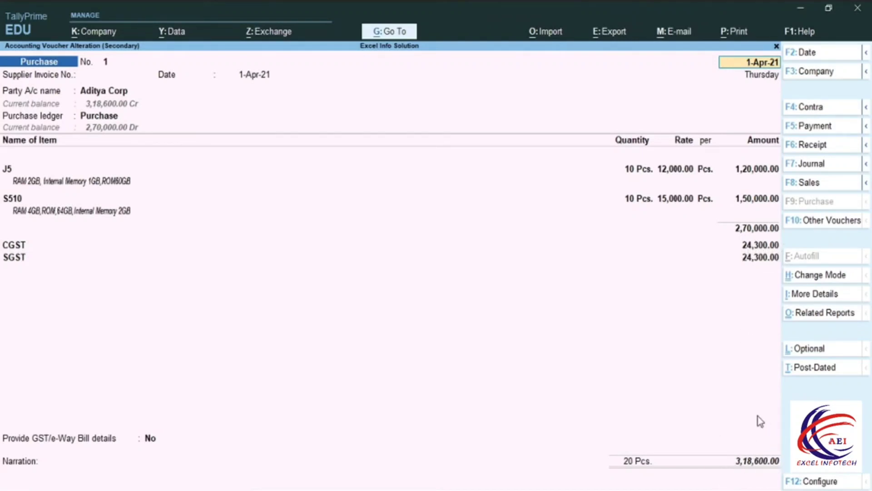
Leave the purchase voucher without saving and open the Kamal Ind sales voucher from the Day Book.
key(BackSpace)
key(Escape)
key(y)
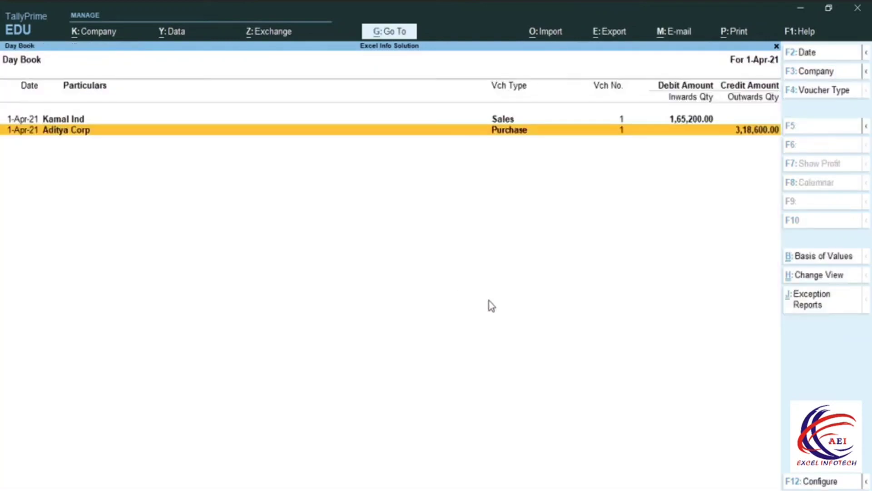
double_click(501, 119)
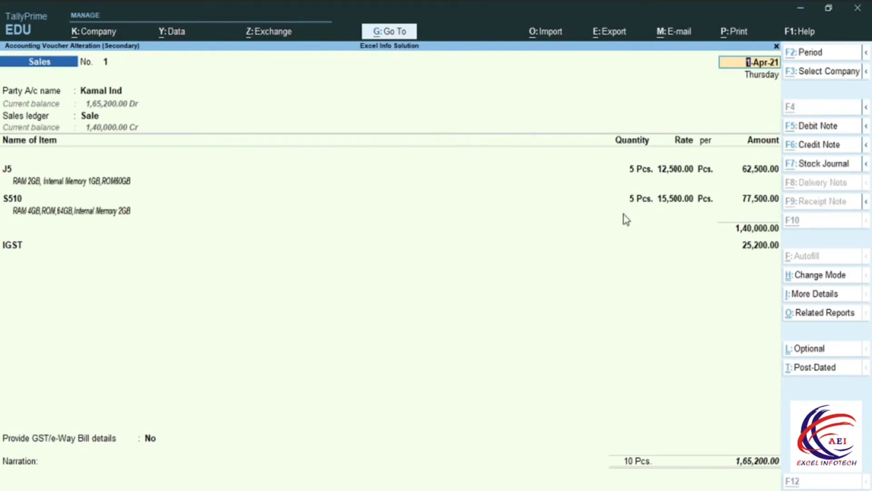
Preview the sales voucher's Tax Invoice printout, enlarge it to read the item and tax details, and close the preview.
key(alt+p)
key(Return)
key(Left)
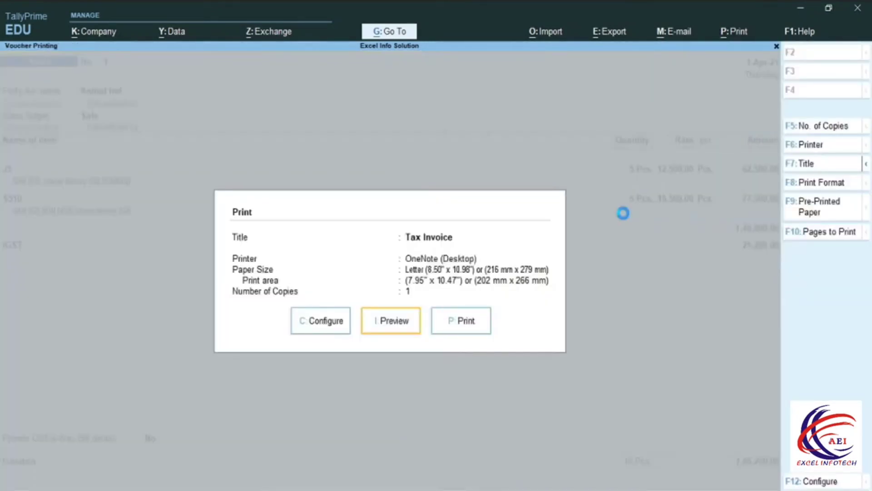
key(Return)
key(Return)
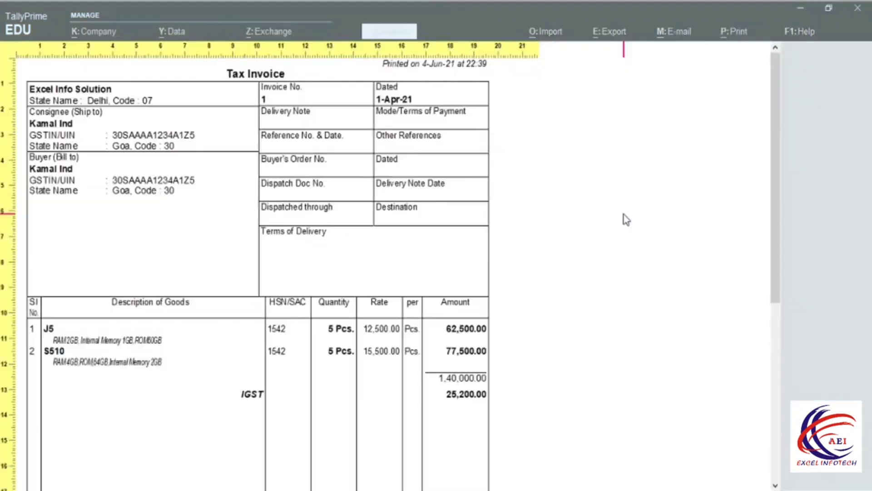
scroll(336, 376, down, 5)
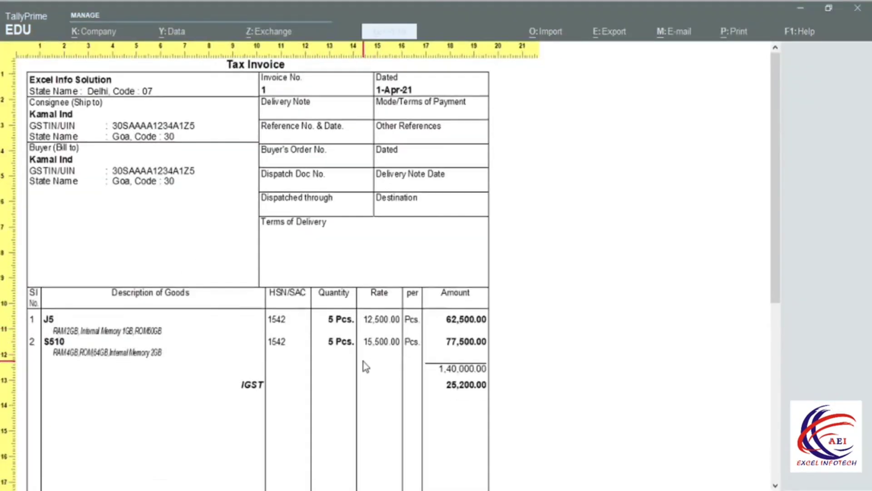
scroll(355, 338, up, 5)
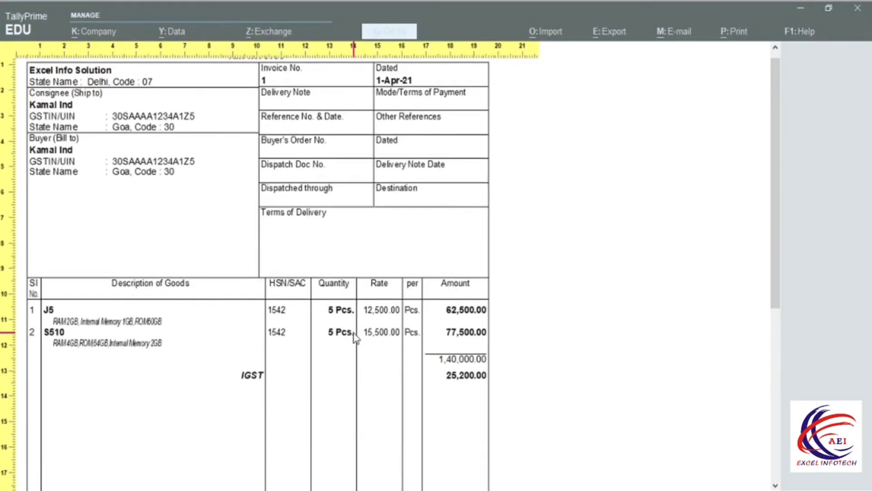
key(Escape)
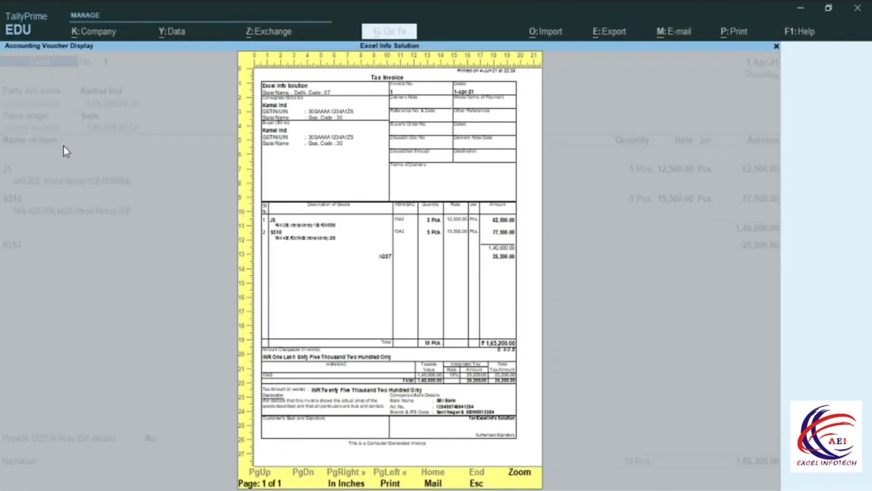
key(Escape)
key(Escape)
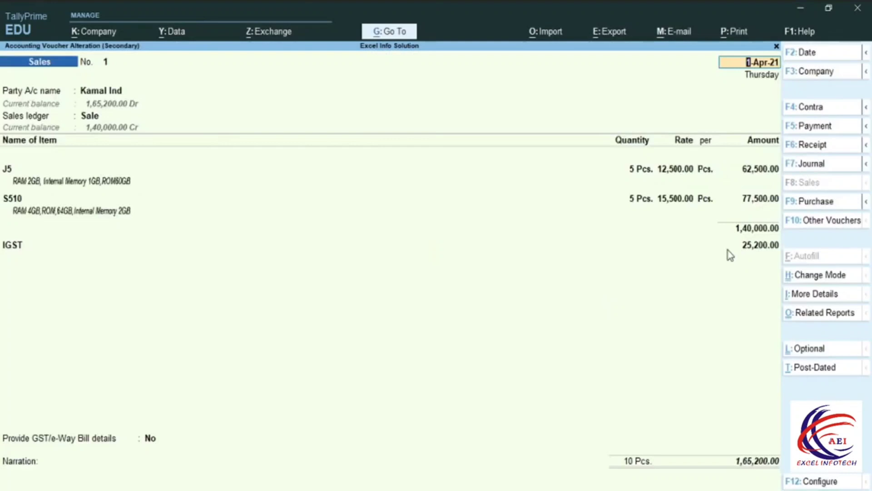
Leave the sales voucher and Day Book, and start a new Credit Note voucher.
key(BackSpace)
key(Escape)
key(y)
key(Escape)
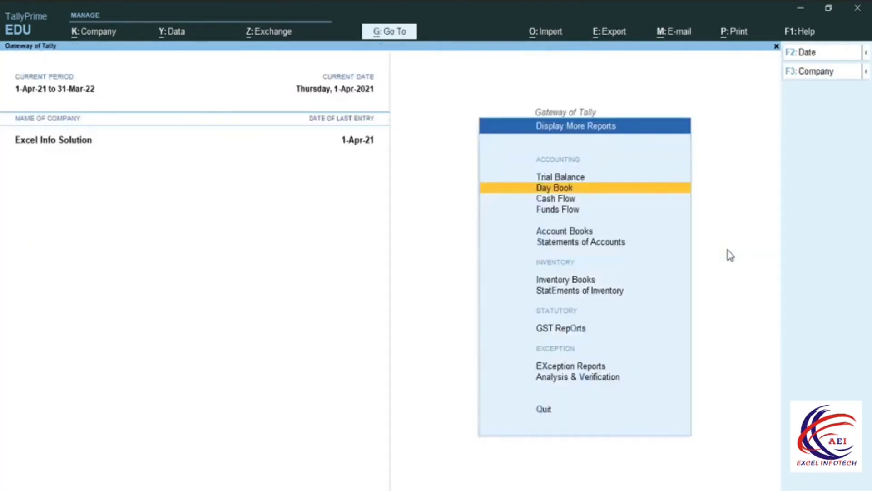
key(Escape)
click(560, 233)
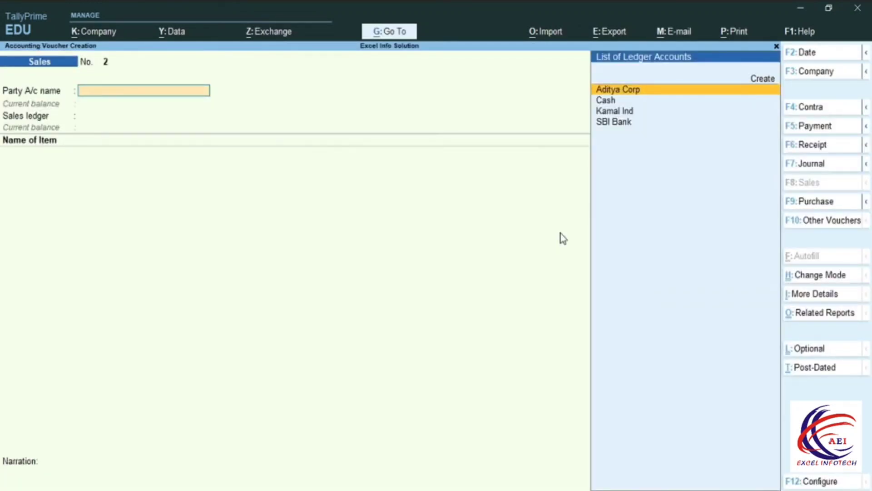
key(F10)
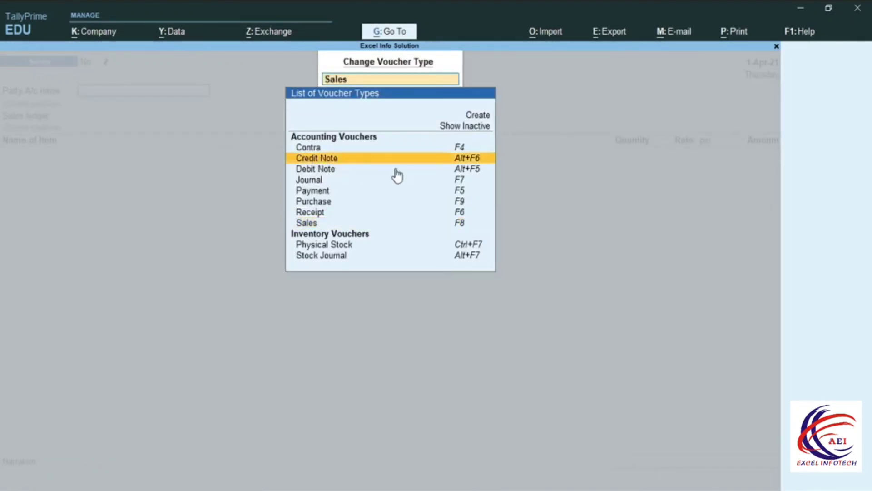
click(464, 159)
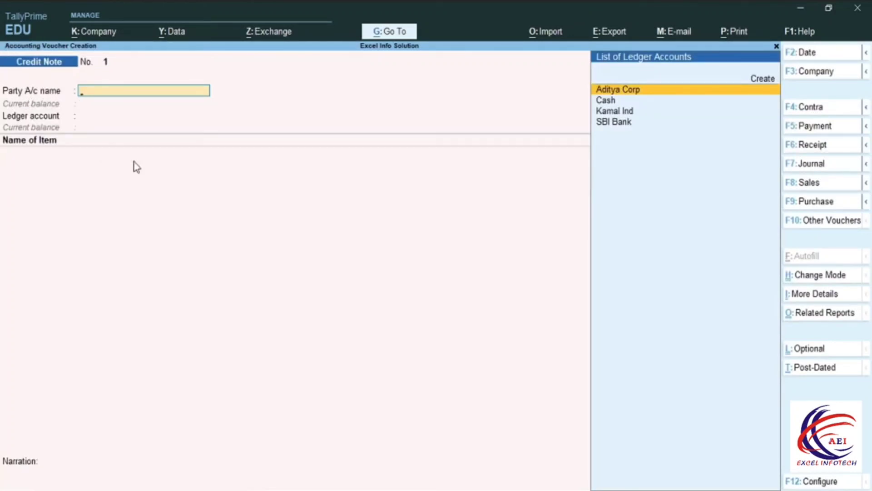
Choose Kamal Ind as the credit note's party and leave its receipt and original invoice details blank.
click(608, 111)
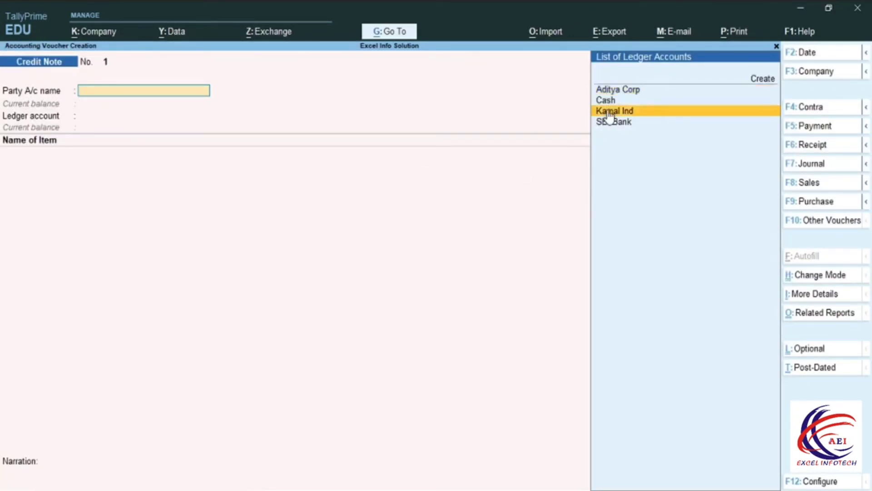
click(617, 113)
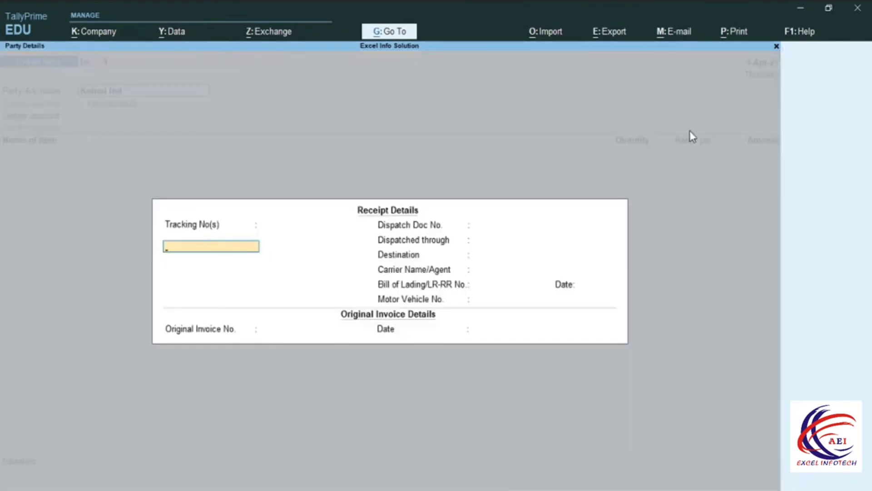
key(Return)
key(Return)
key(Return)
key(Return)
key(Return)
key(Return)
key(Return)
key(Return)
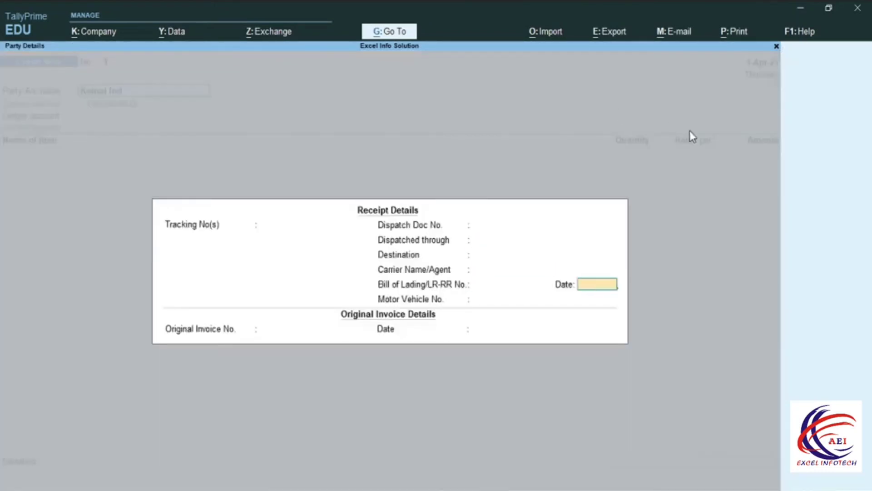
key(Return)
key(Return)
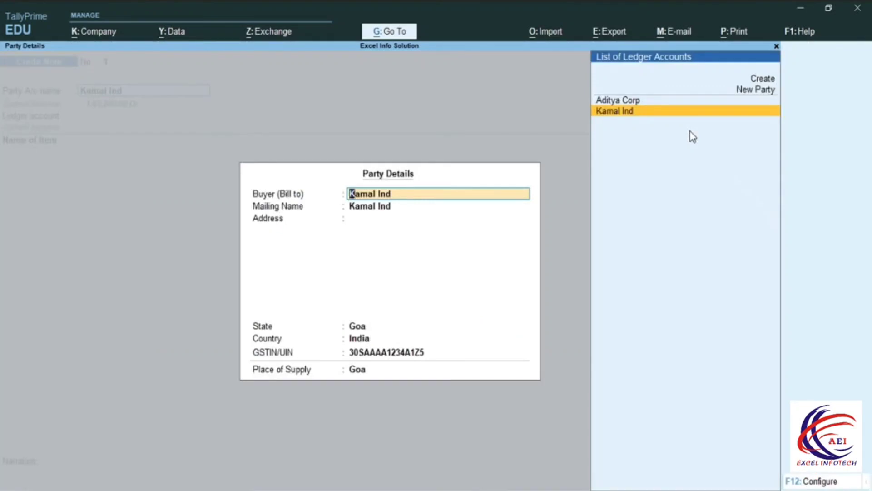
Accept the default party details and select Sale as the credit note's ledger account.
key(Return)
key(Return)
key(Return)
key(Return)
key(Return)
key(Return)
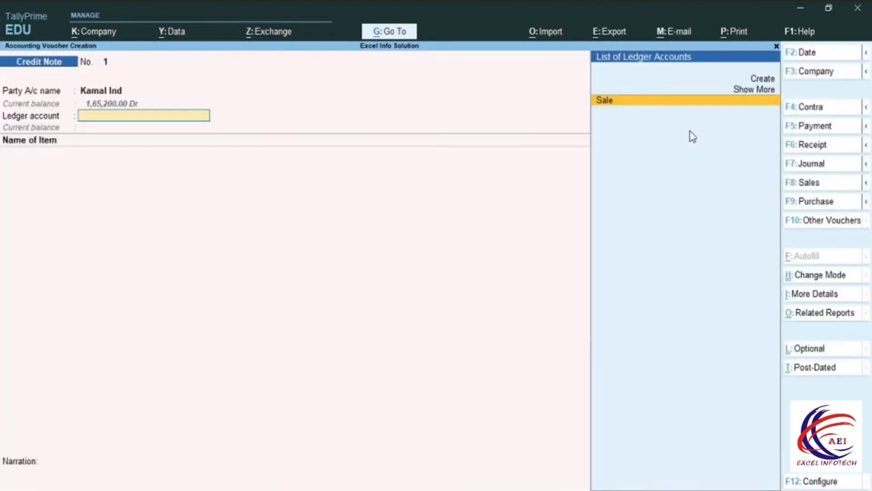
key(Return)
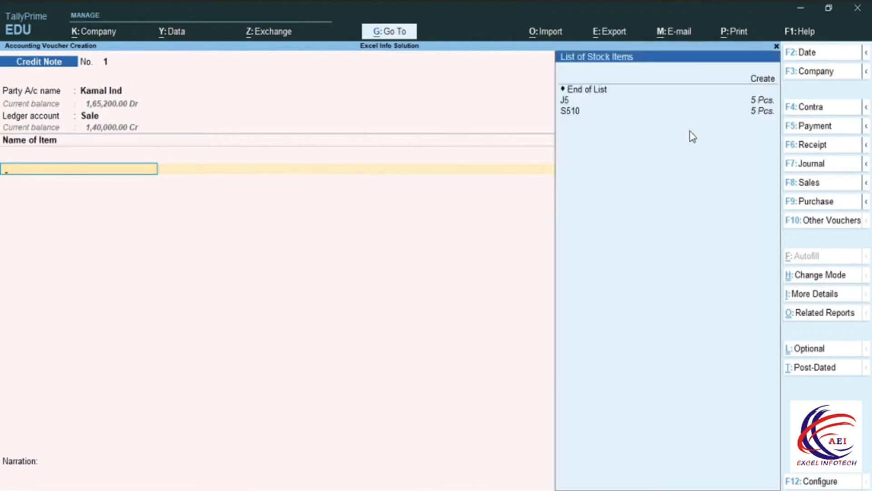
Add 1 Pcs. of stock item J5 at a rate of 12,500.00, keeping its default description.
key(Down)
key(Down)
key(Down)
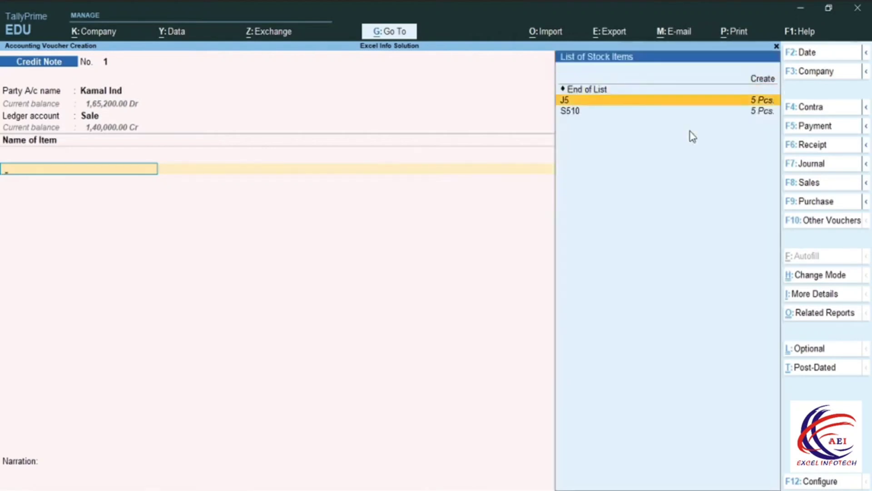
key(Return)
key(Return)
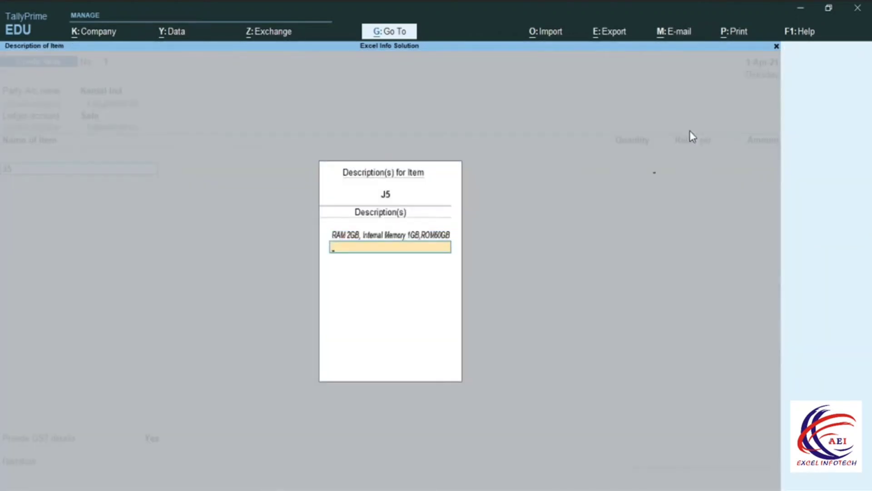
key(Return)
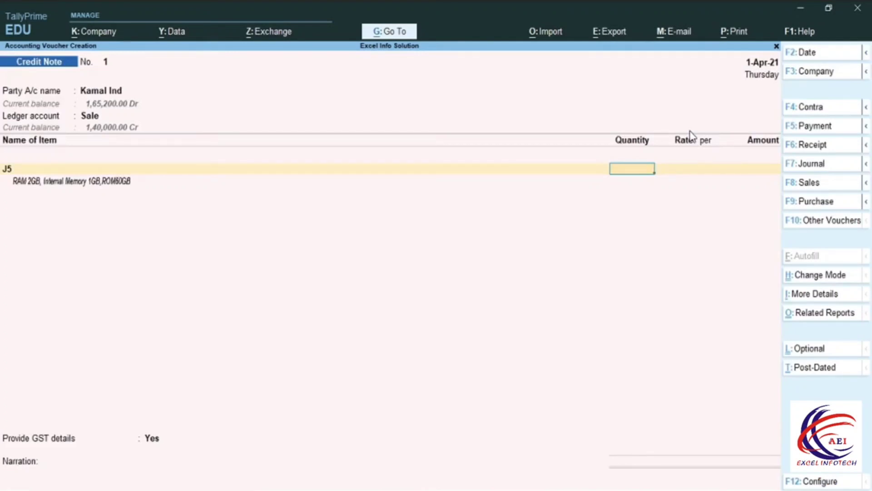
text(1)
key(Return)
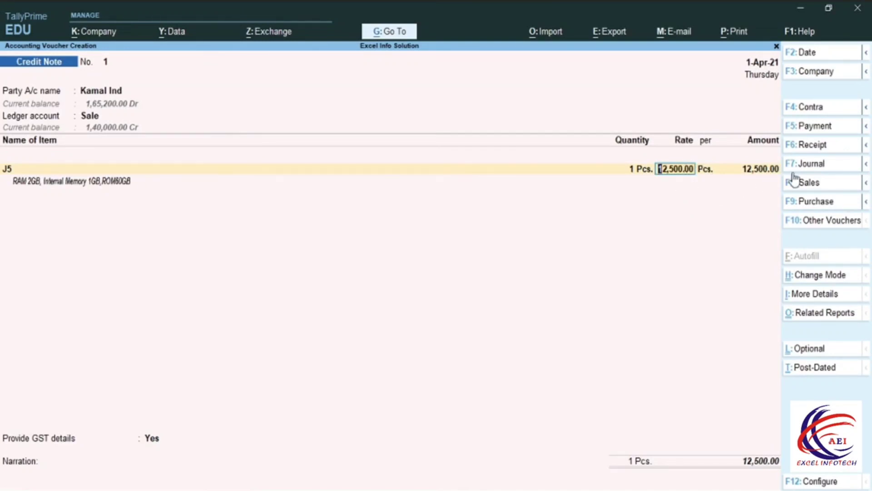
key(Return)
key(Return)
key(Return)
key(Return)
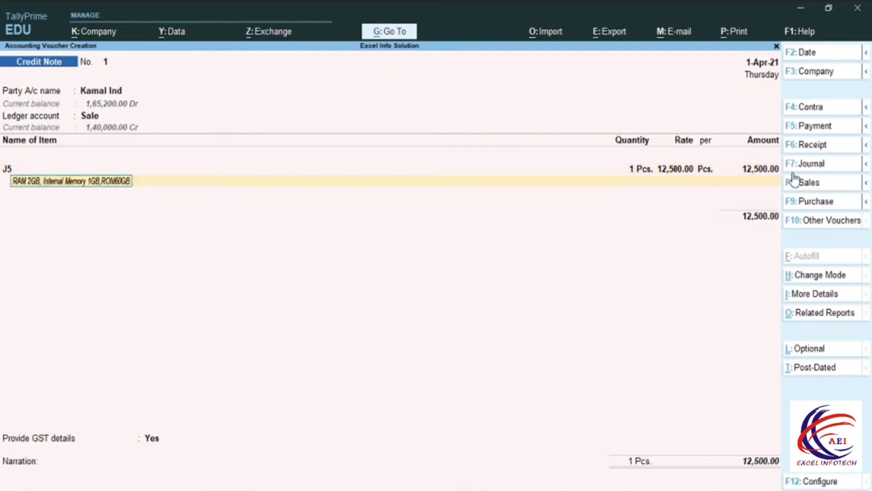
Add 1 Pcs. of stock item S510 at a rate of 15,500.00, keeping its default description.
key(Down)
key(Down)
key(Down)
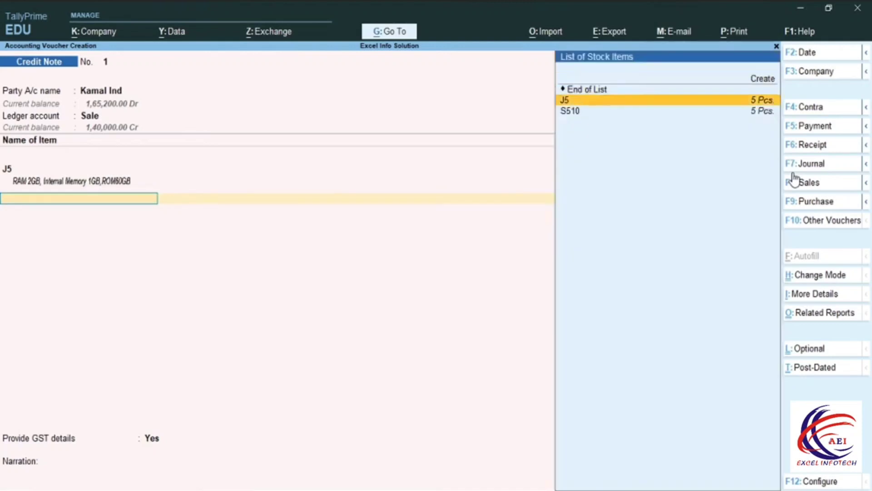
key(Return)
key(Return)
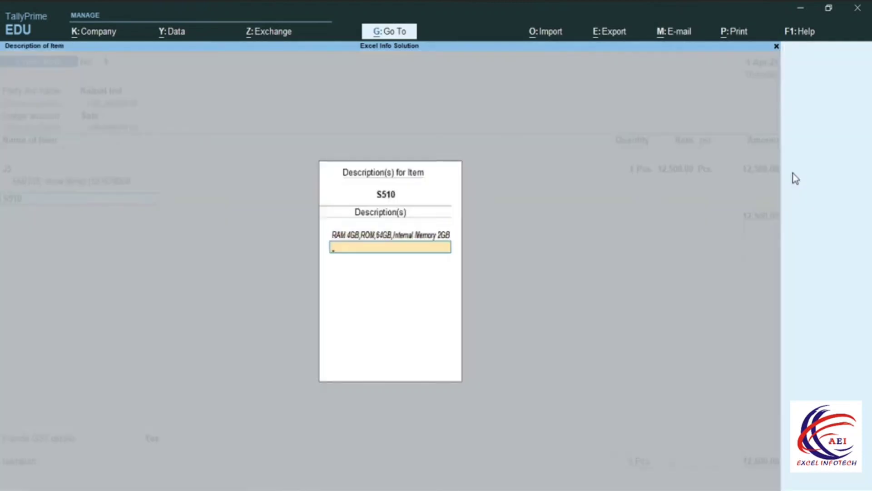
key(Return)
key(Return)
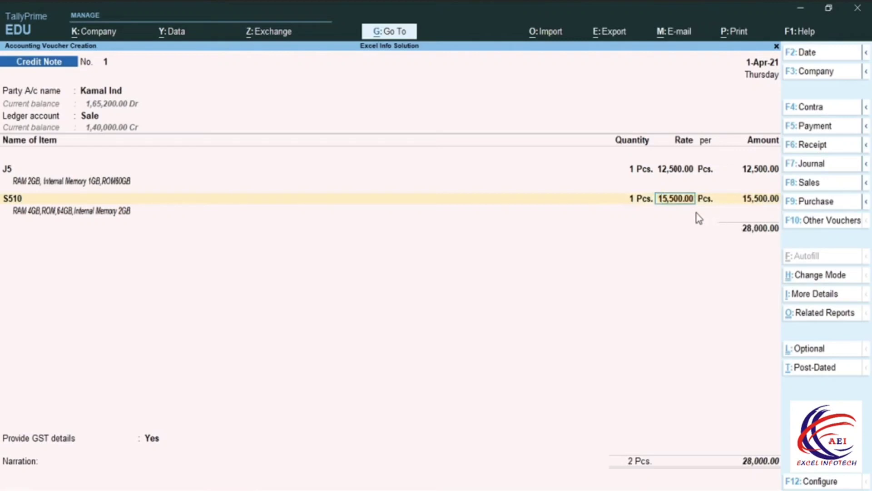
key(Return)
key(Return)
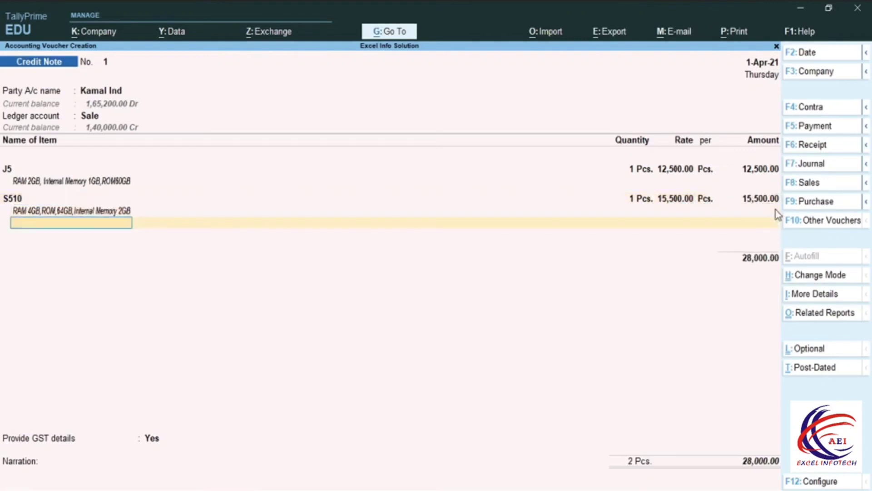
key(Return)
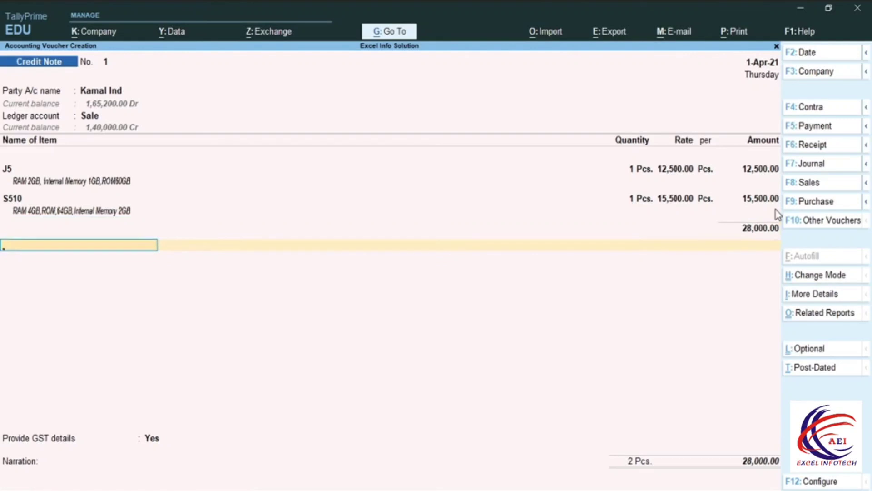
Add the IGST ledger with its calculated amount to the credit note and set Provide GST details to No.
key(Down)
key(Down)
key(Down)
key(Down)
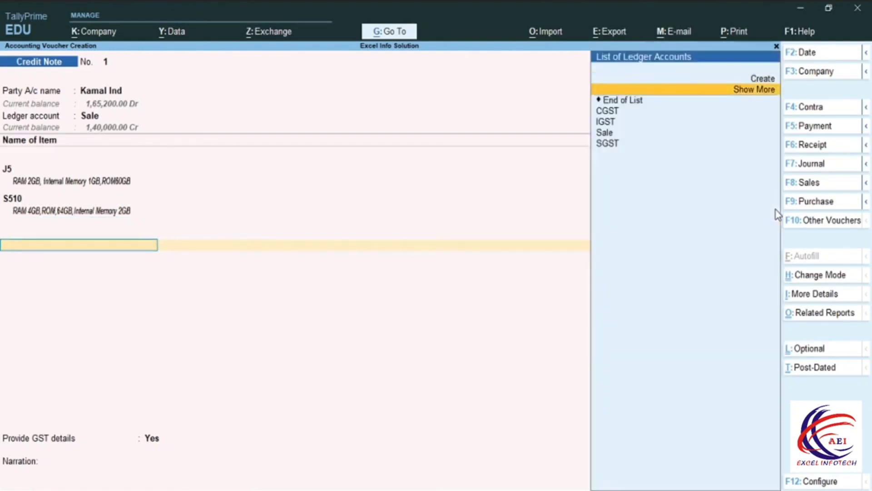
key(Return)
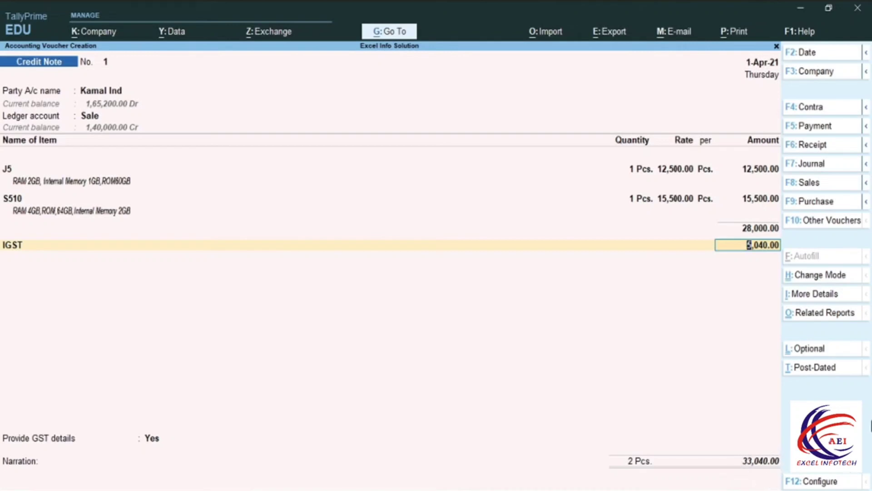
key(Return)
key(Return)
key(Up)
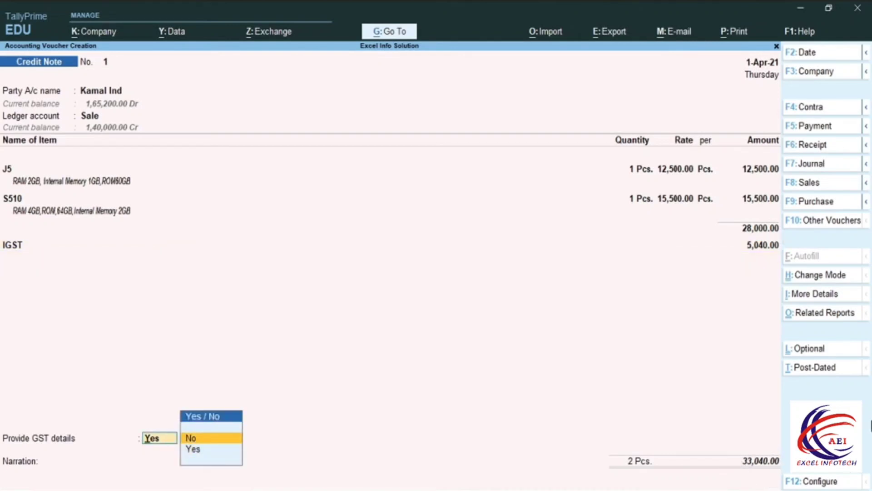
key(Return)
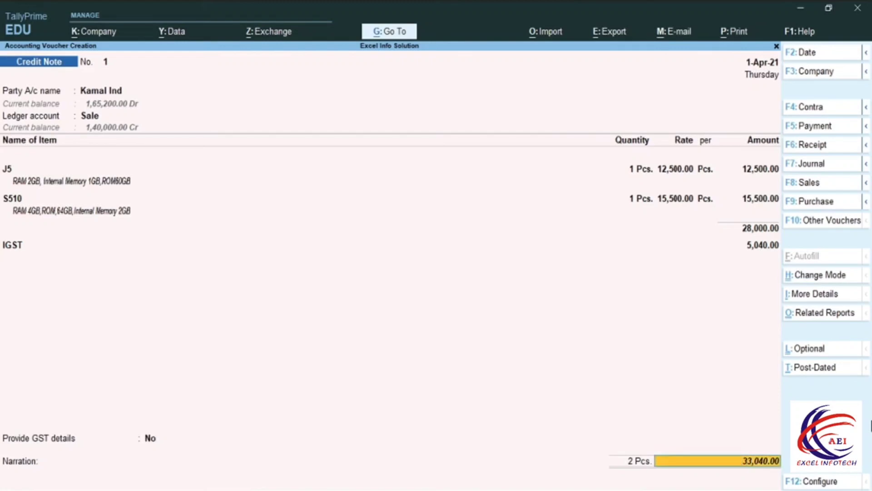
Allocate the credit note amount to Kamal Ind's pending bill 1 using Agst Ref and leave the narration blank.
key(Return)
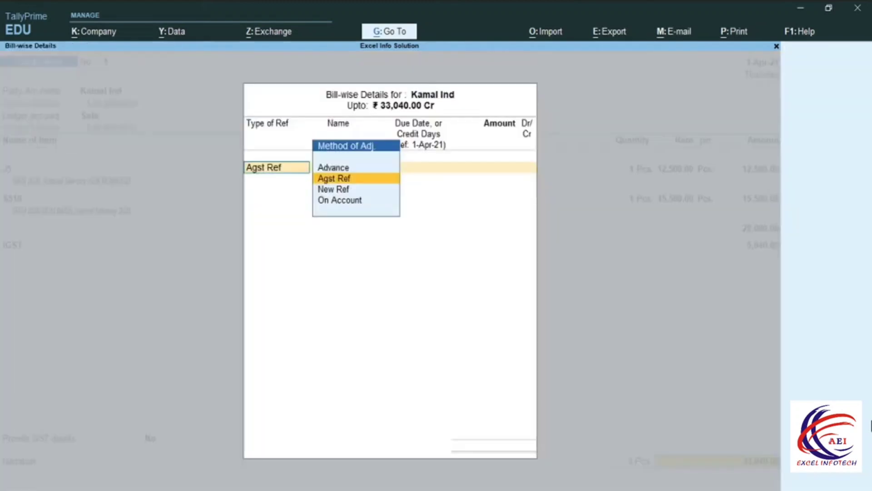
key(Return)
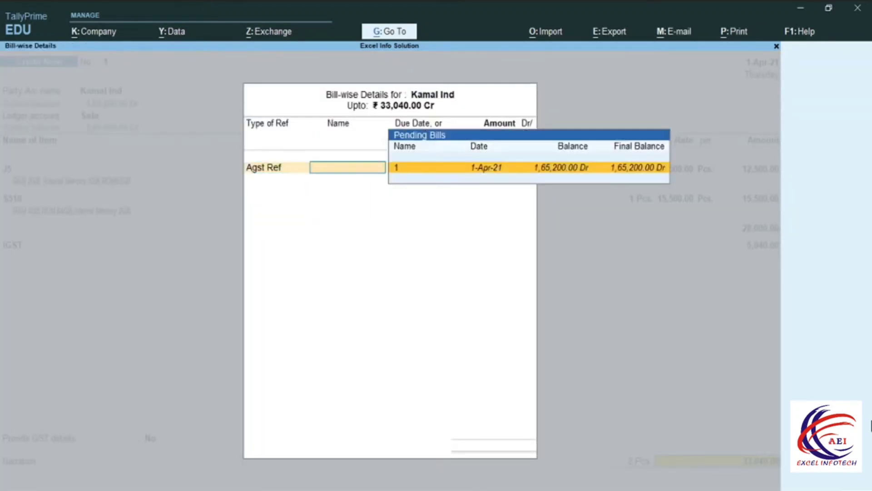
key(Return)
key(Return)
key(Return)
key(Return)
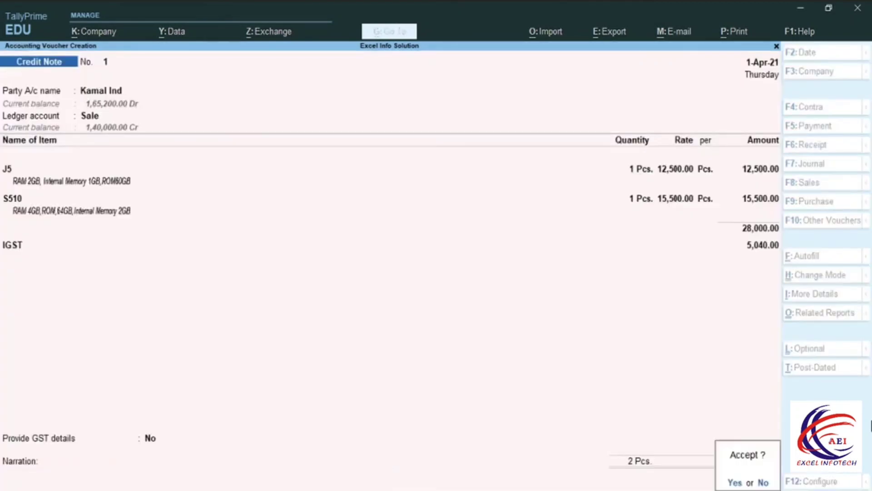
Accept the Kamal Ind credit note and leave voucher entry for the Gateway of Tally.
key(Return)
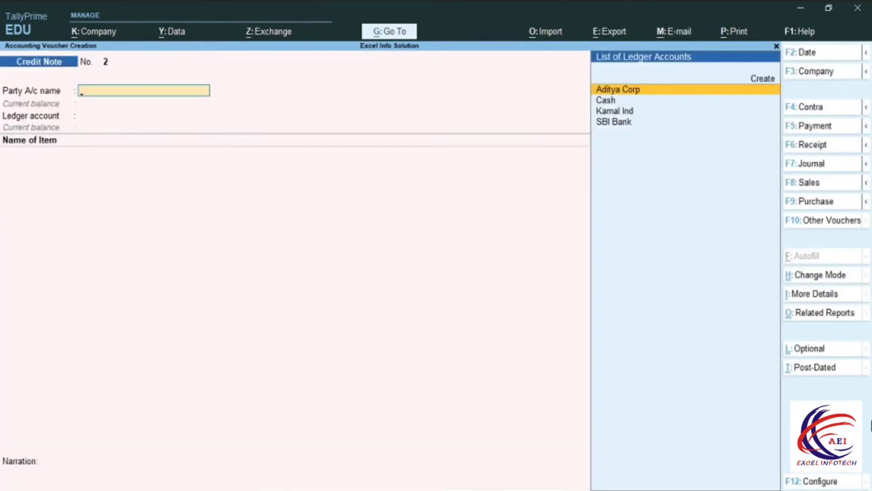
key(Escape)
key(Return)
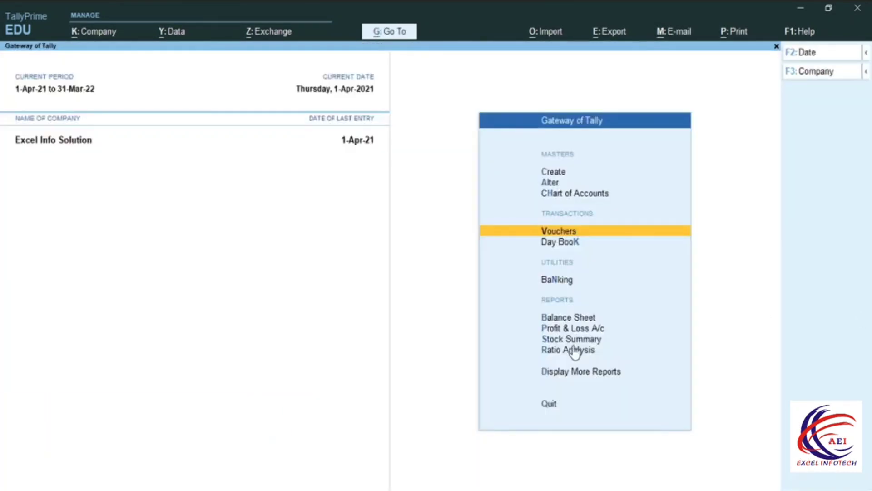
Examine the closing quantities and values of J5 and S510 in the detailed Stock Summary, and close the report.
click(573, 339)
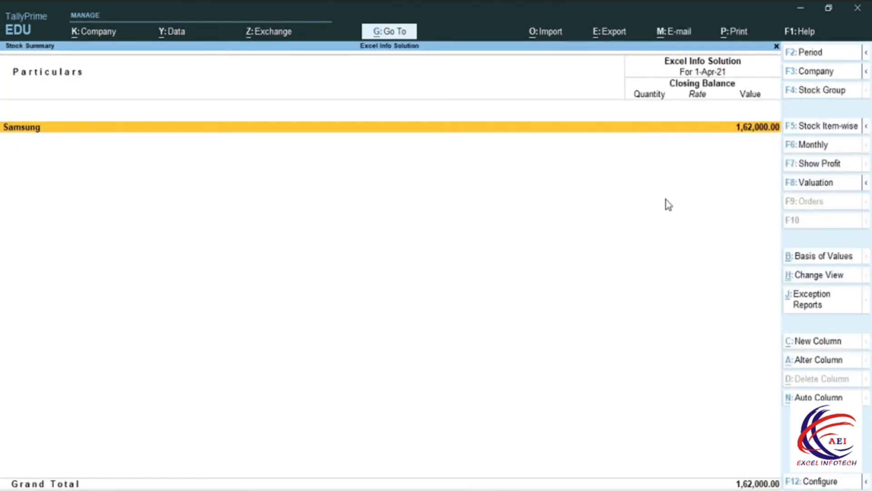
key(alt+F1)
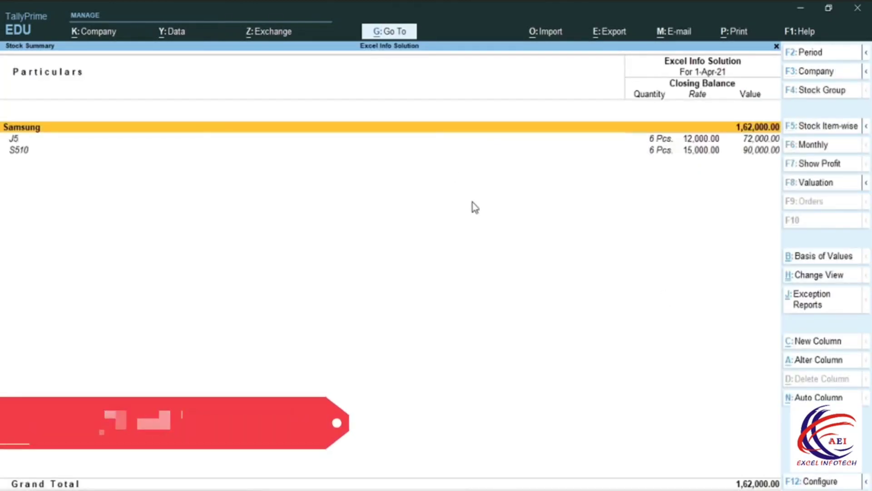
click(18, 139)
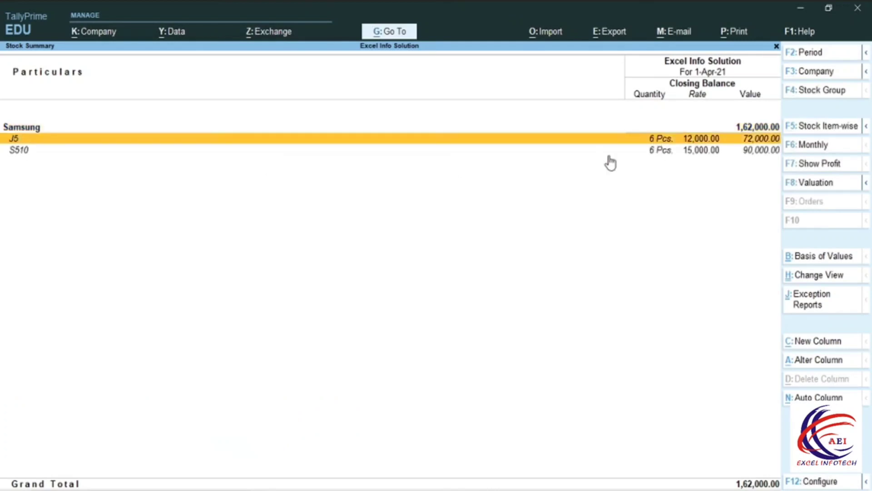
click(27, 151)
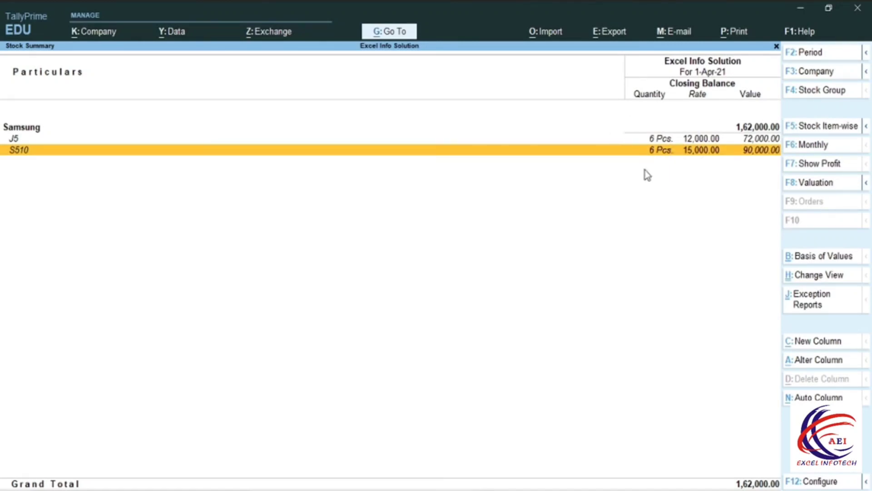
key(Escape)
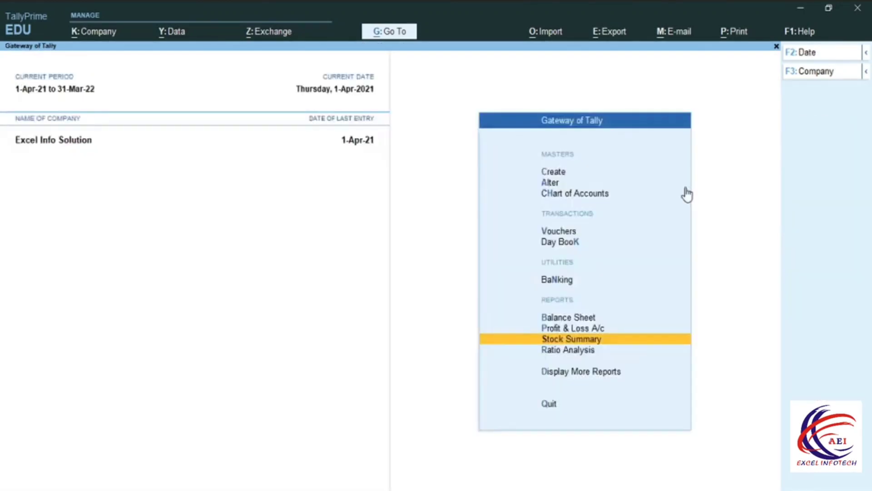
Start a Debit Note for Aditya Corp, keeping the default dispatch and party details, with Purchase as the ledger account.
click(559, 233)
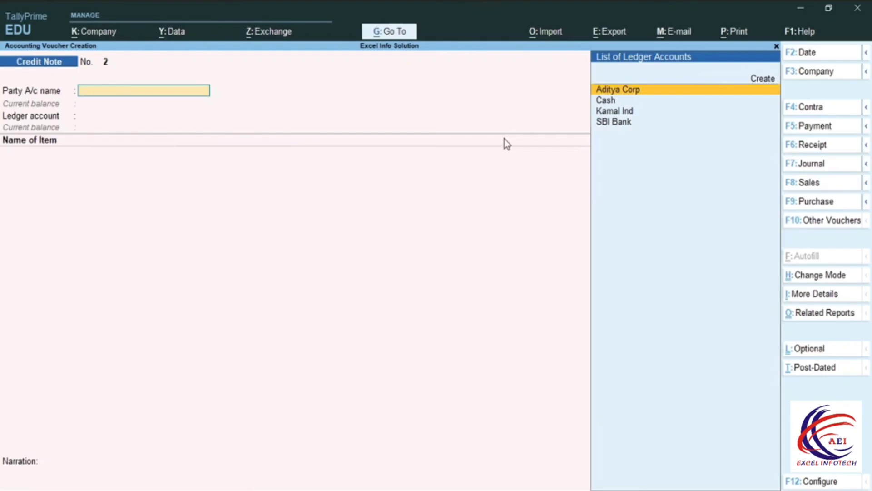
key(F10)
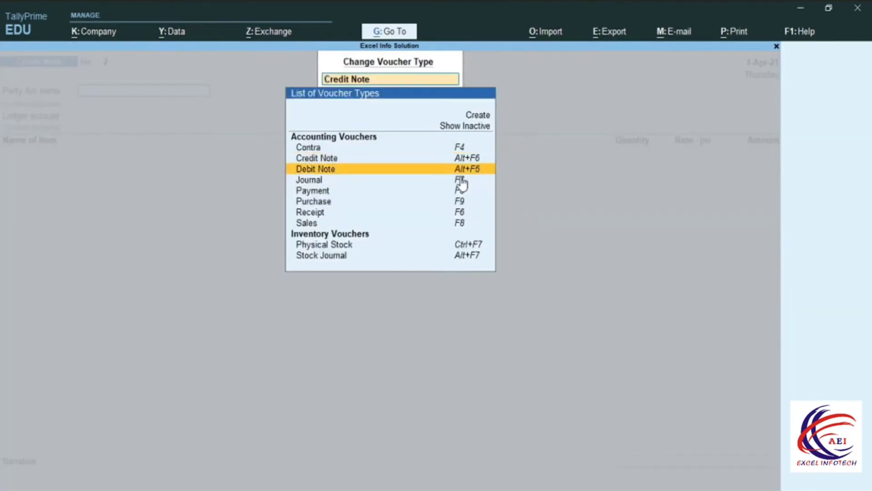
click(329, 169)
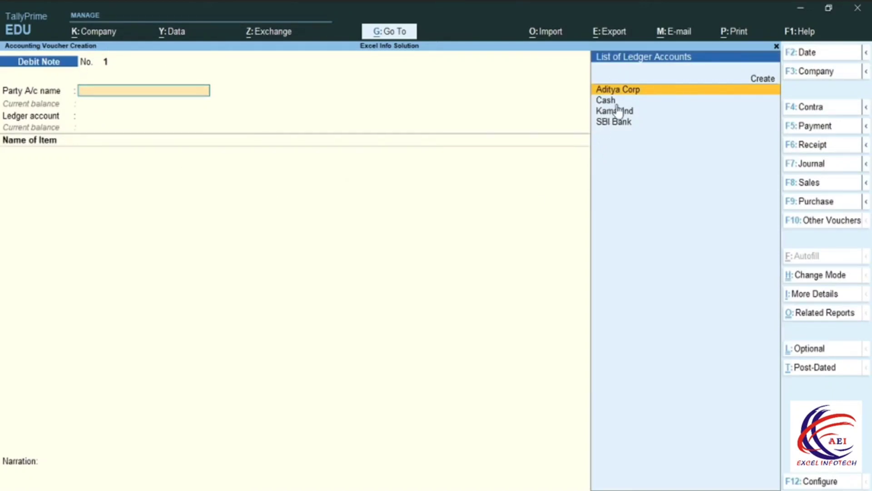
click(640, 91)
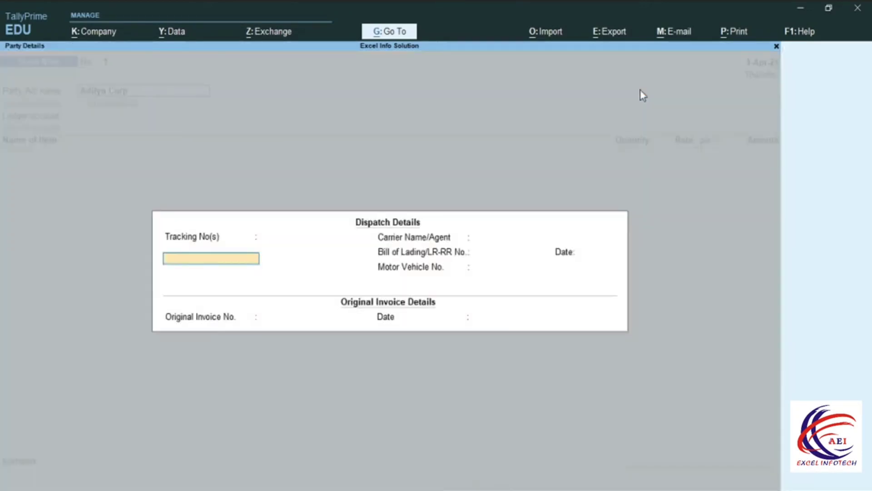
key(ctrl+a)
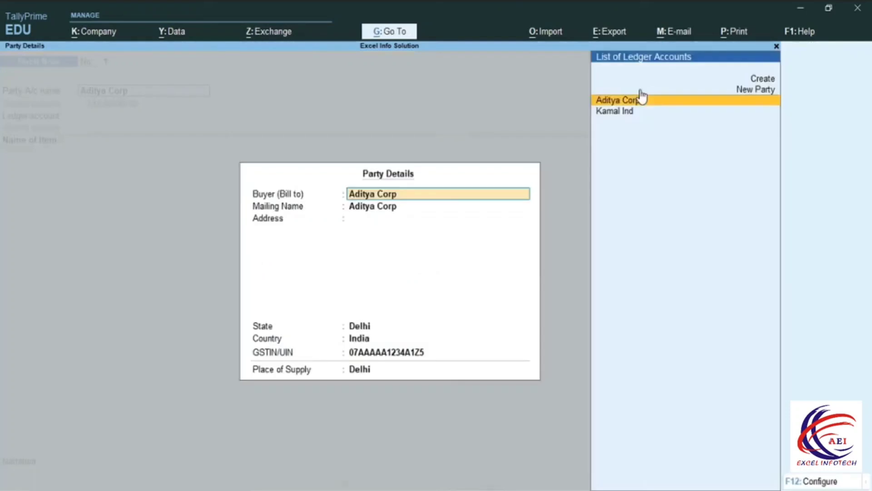
key(ctrl+a)
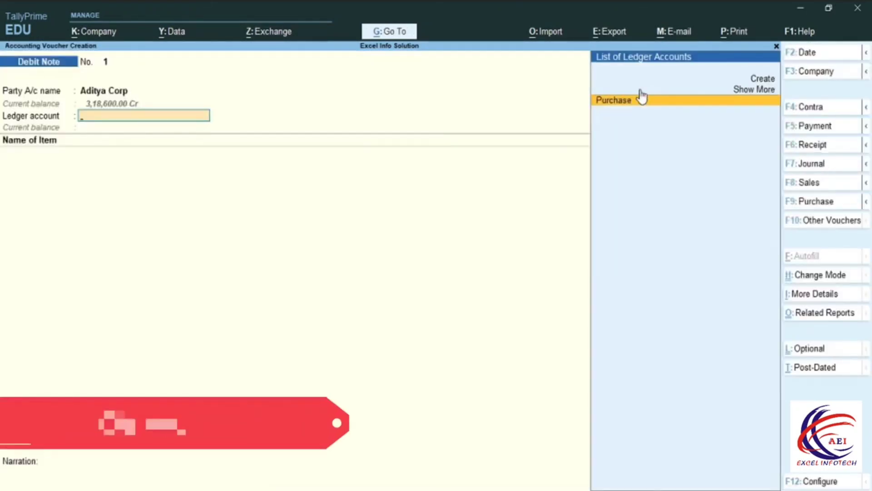
click(615, 109)
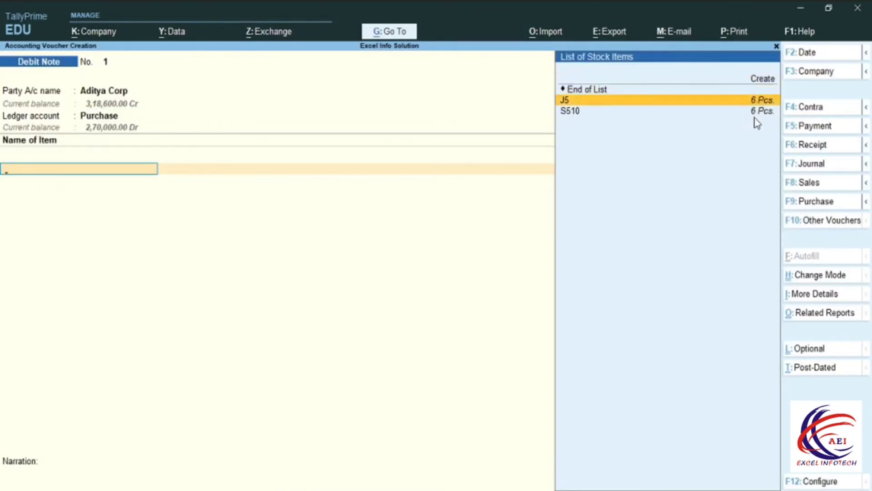
Add 1 Pcs. of stock item J5 to the debit note at a rate of 12,000.00, keeping its default description.
key(Return)
key(Return)
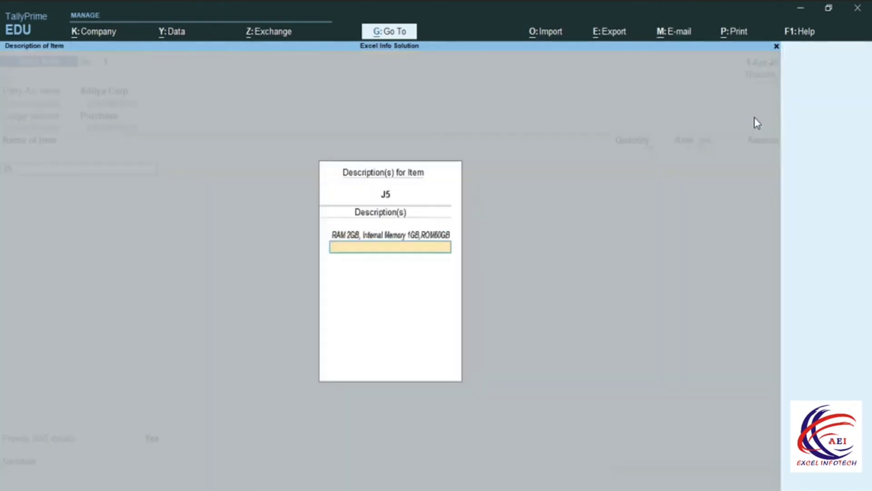
key(Return)
text(1)
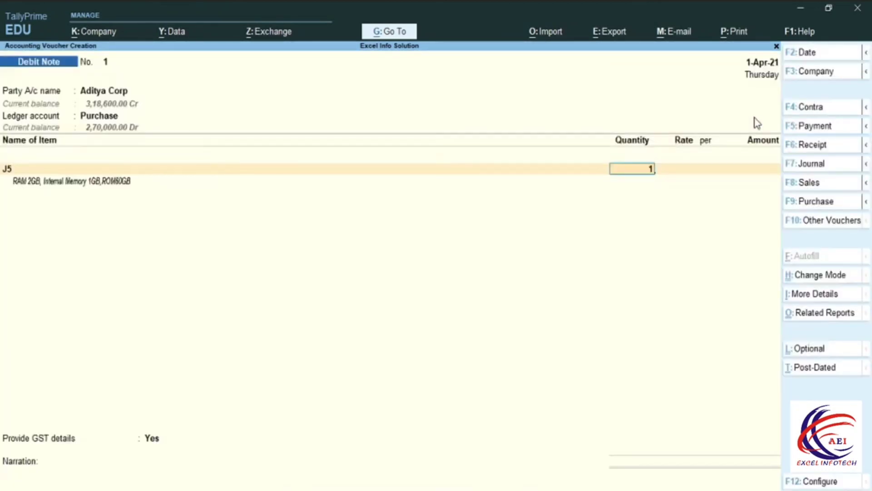
key(Return)
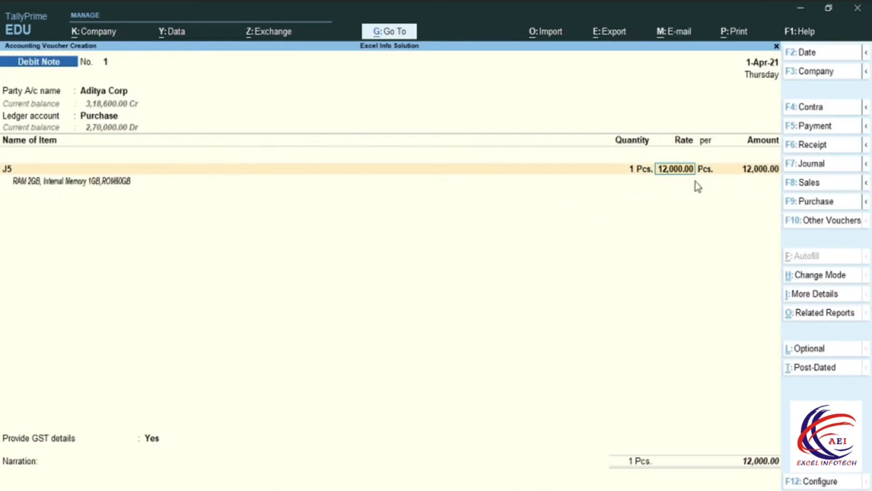
key(Return)
key(Return)
key(Return)
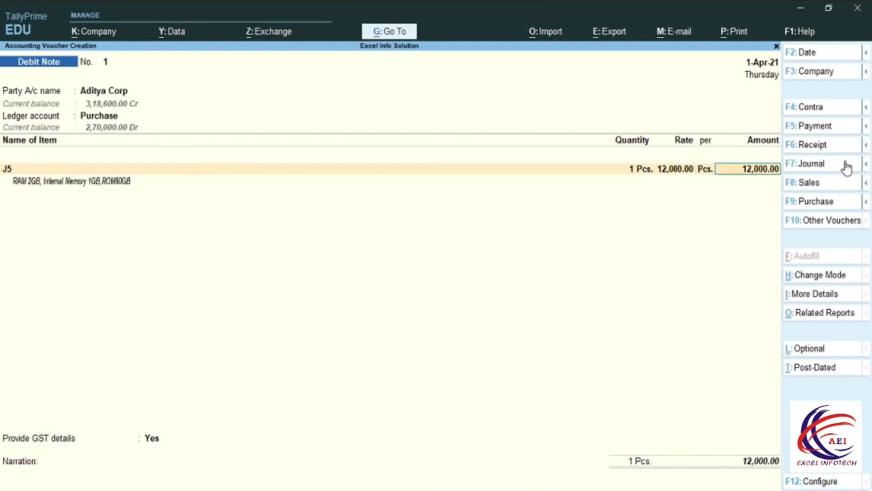
key(Return)
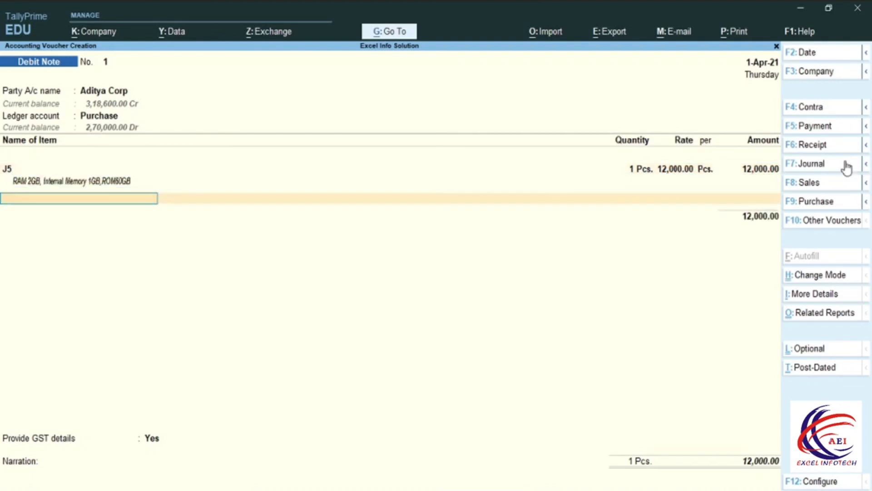
Add 1 Pcs. of stock item S510 to the debit note at a rate of 15,000.00 and end the item list.
key(Down)
key(Down)
key(Down)
key(Down)
key(Return)
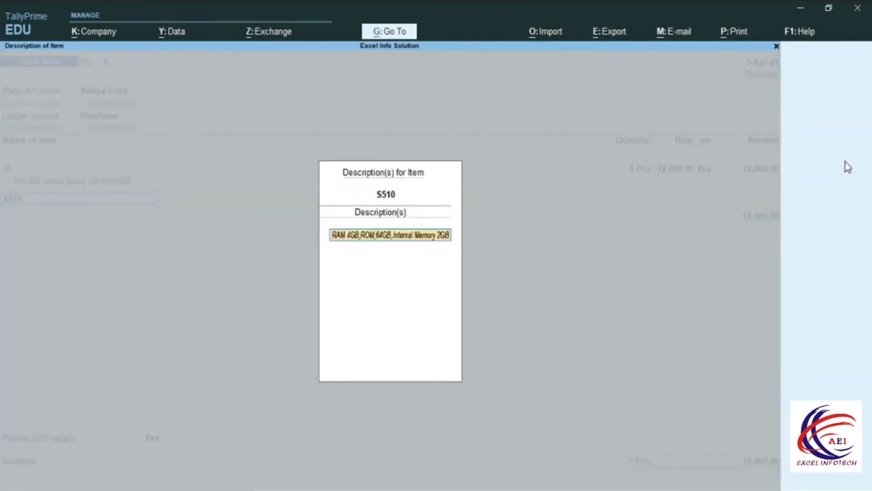
key(Return)
key(Return)
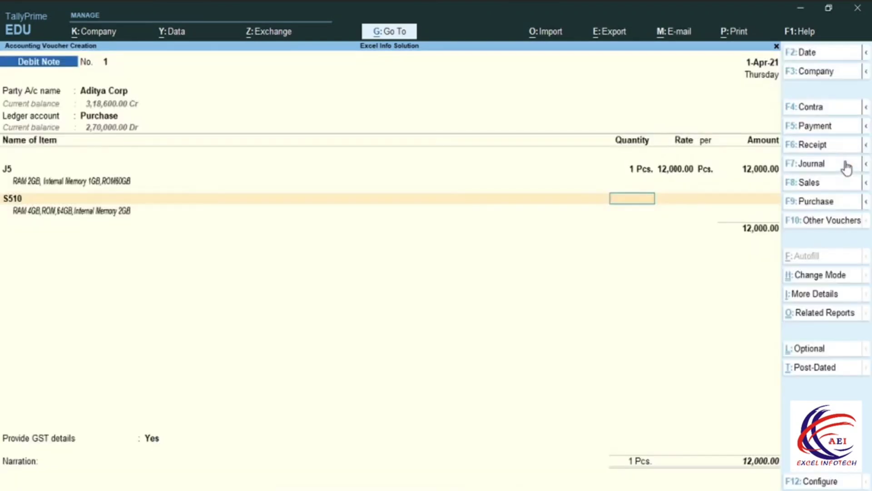
text(1)
key(Return)
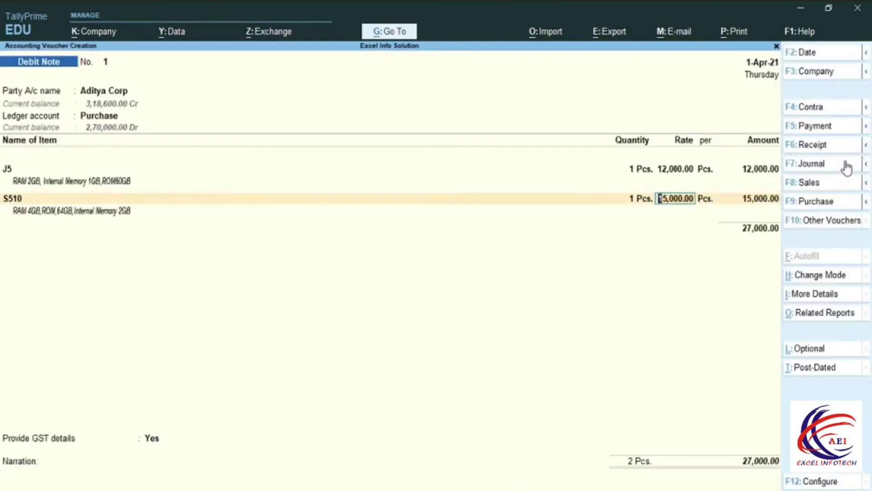
key(Return)
key(Return)
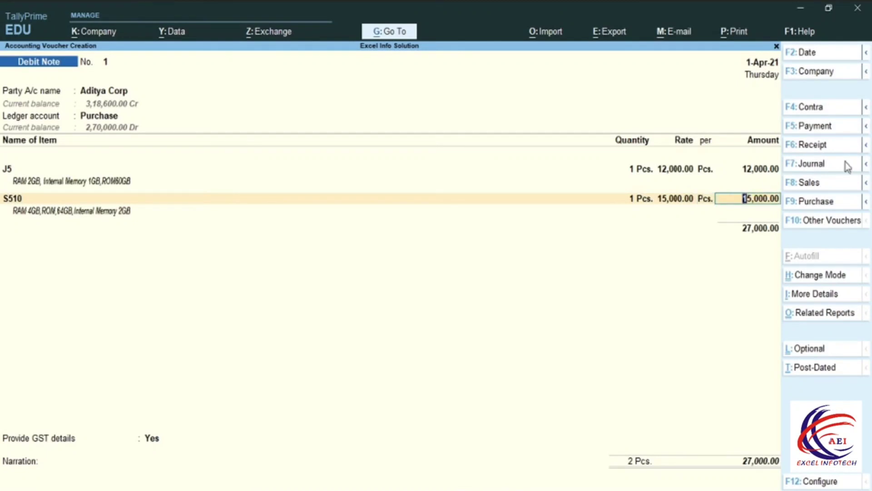
key(Return)
key(Return)
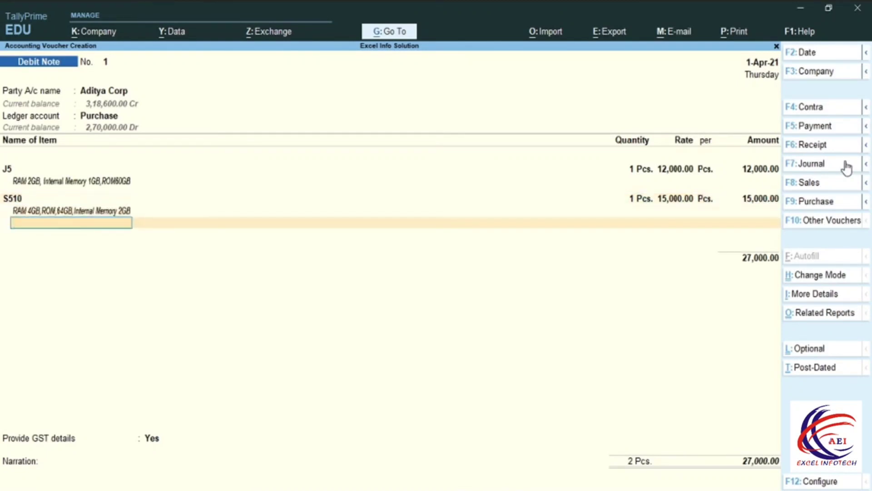
key(Return)
key(Return)
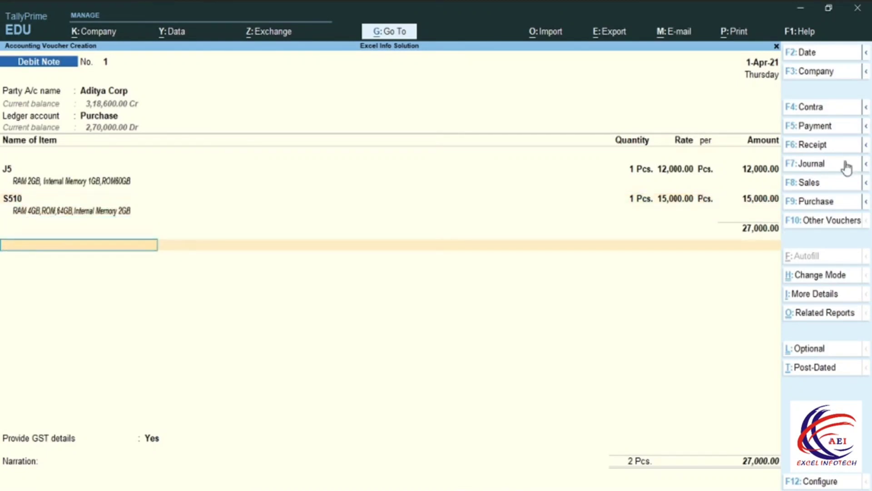
Add the CGST and SGST ledgers with their calculated amounts to the debit note and set Provide GST details to No.
key(Return)
key(Return)
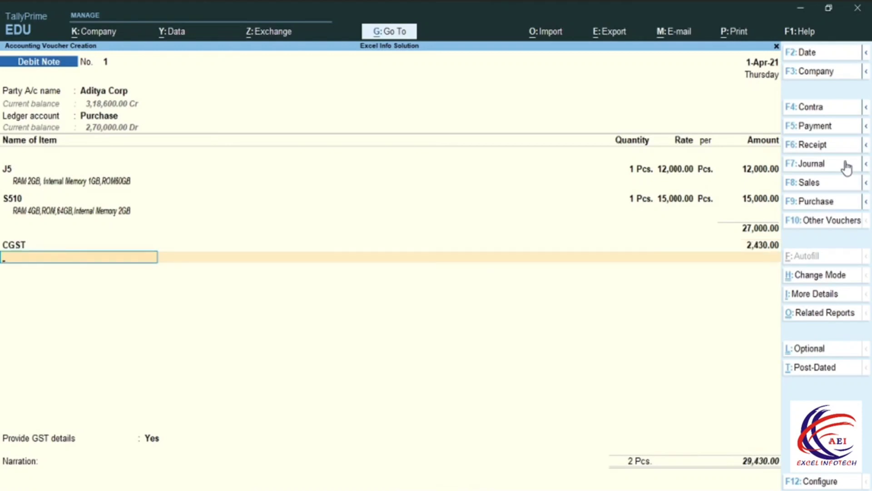
key(Down)
key(Down)
key(Down)
key(Down)
key(Down)
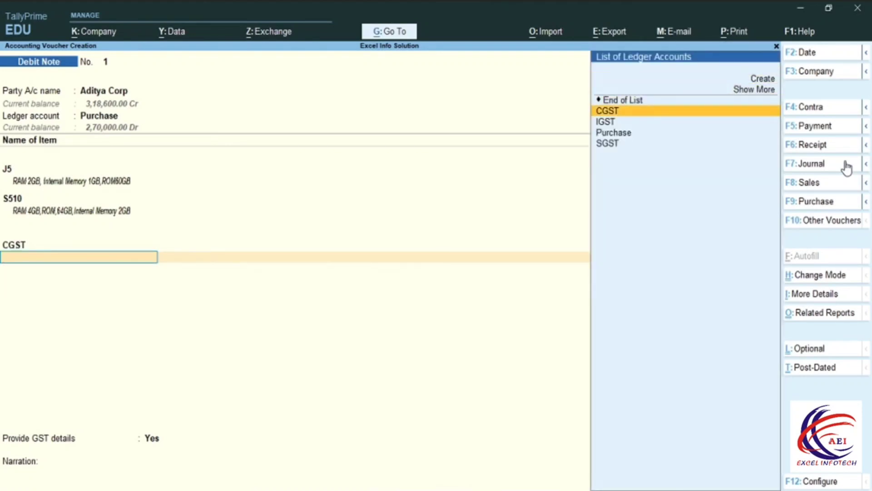
key(Down)
key(Down)
key(Down)
key(Return)
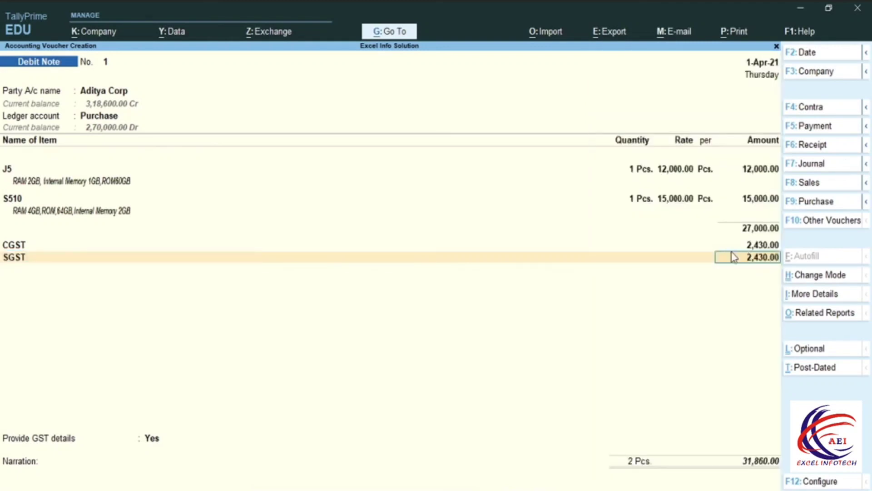
key(Return)
key(Return)
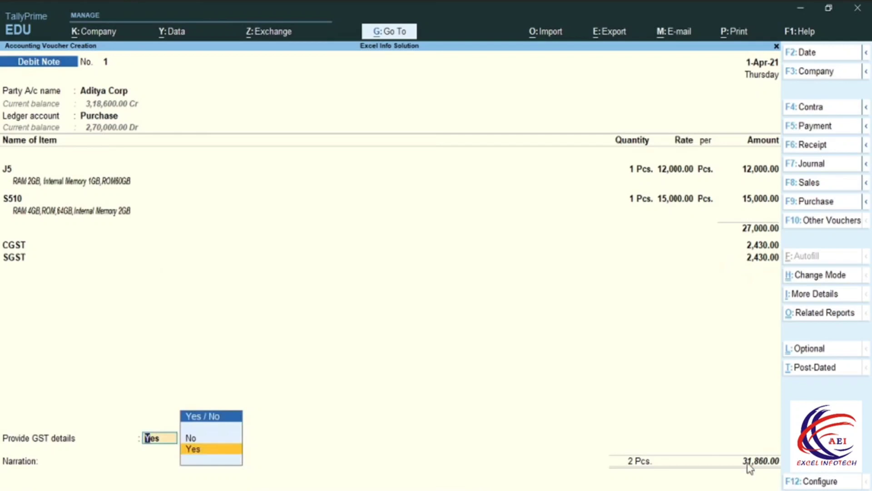
key(Up)
key(Return)
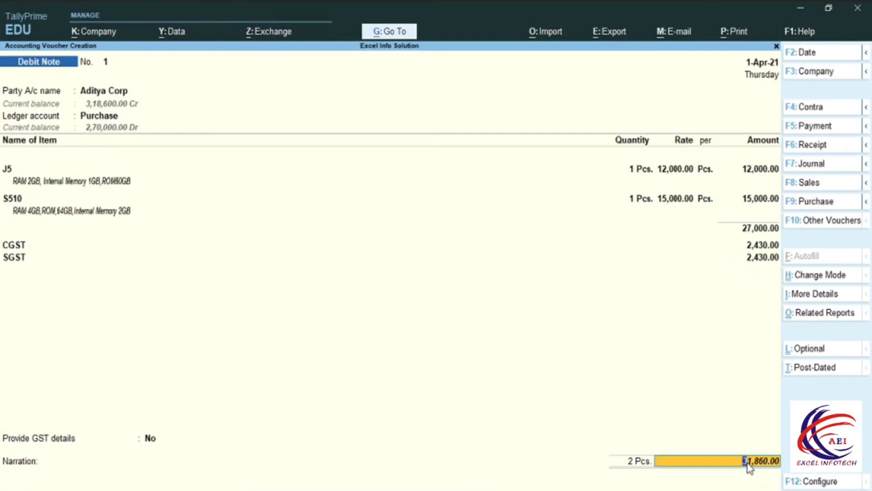
Allocate the debit note amount to Aditya Corp's bill 1 using Agst Ref, and accept the voucher with a blank narration.
key(Return)
key(Return)
key(Return)
key(Return)
key(Return)
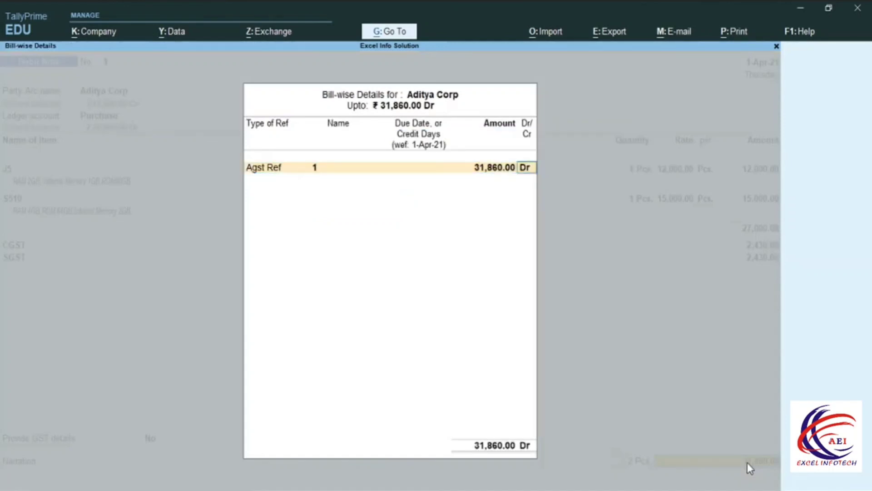
key(Return)
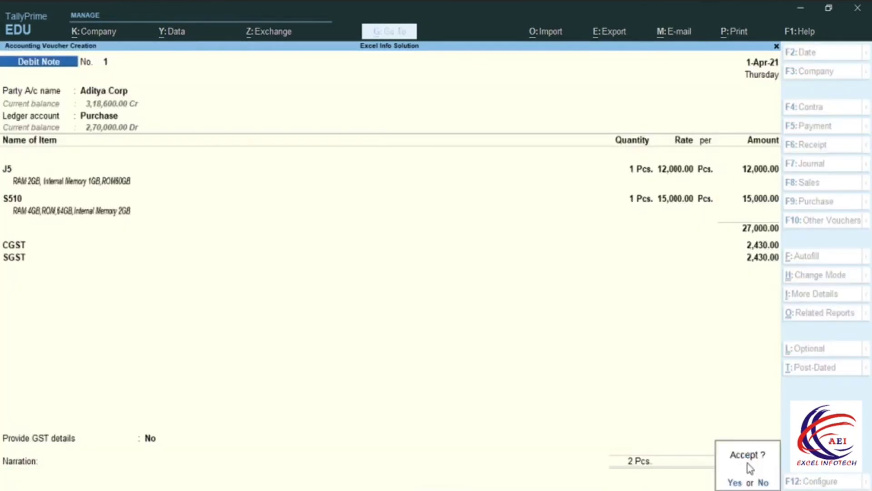
key(Return)
key(Escape)
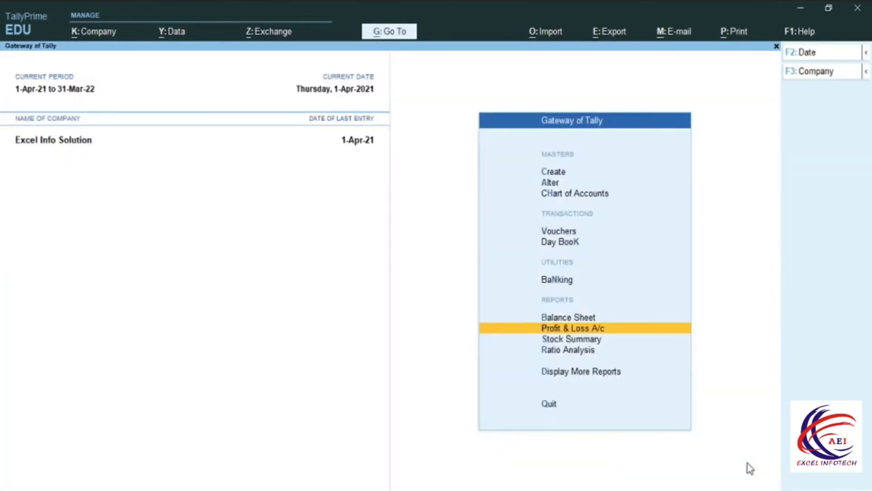
Recheck the detailed Stock Summary for the J5 and S510 closing stock following the purchase return.
key(Down)
key(Return)
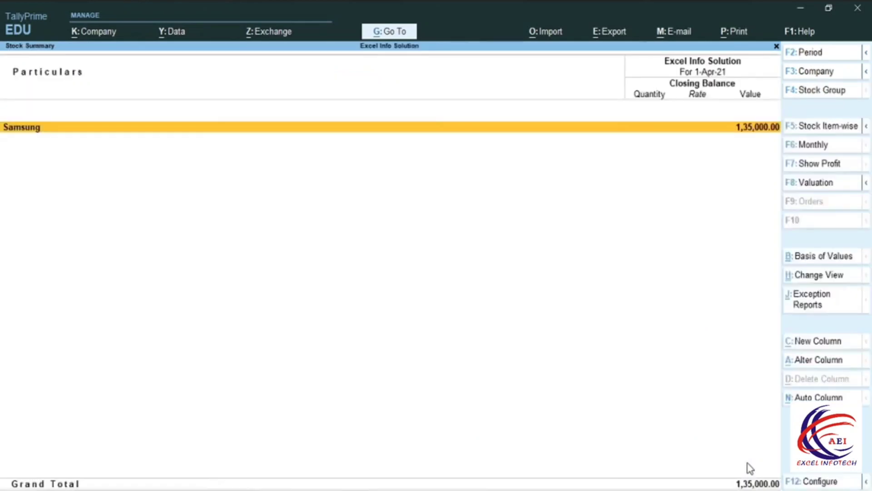
key(alt+F1)
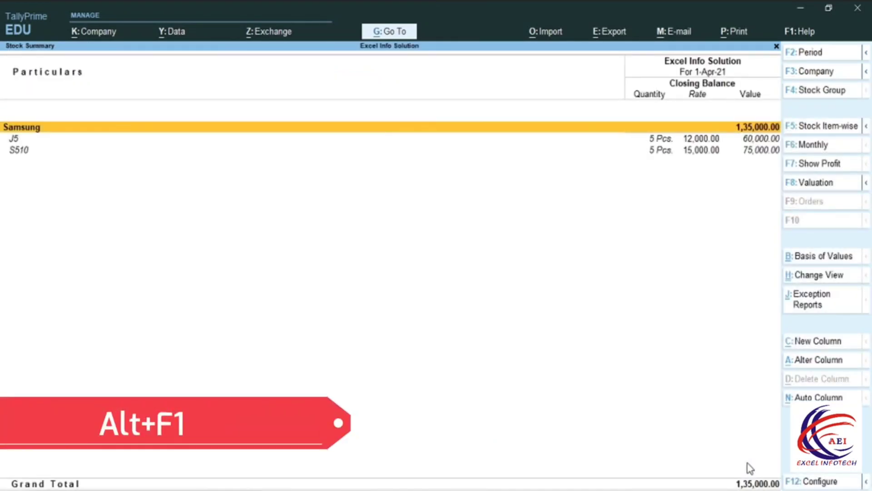
click(14, 139)
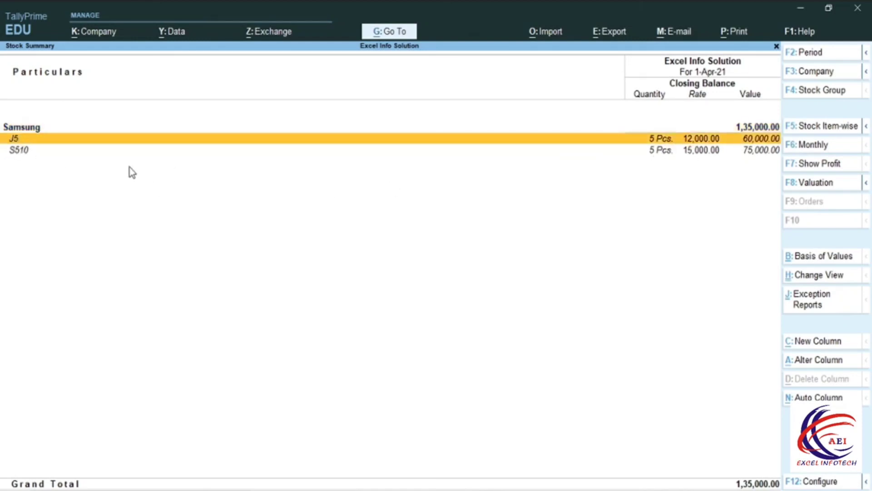
click(25, 152)
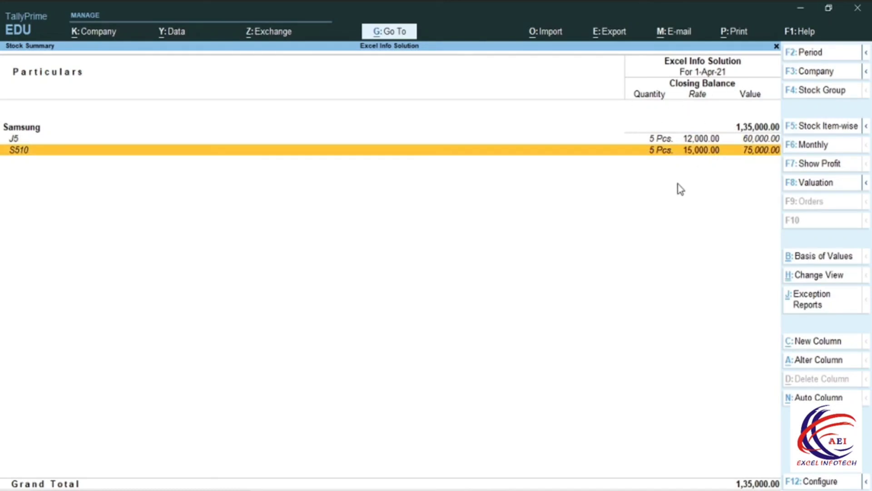
key(Escape)
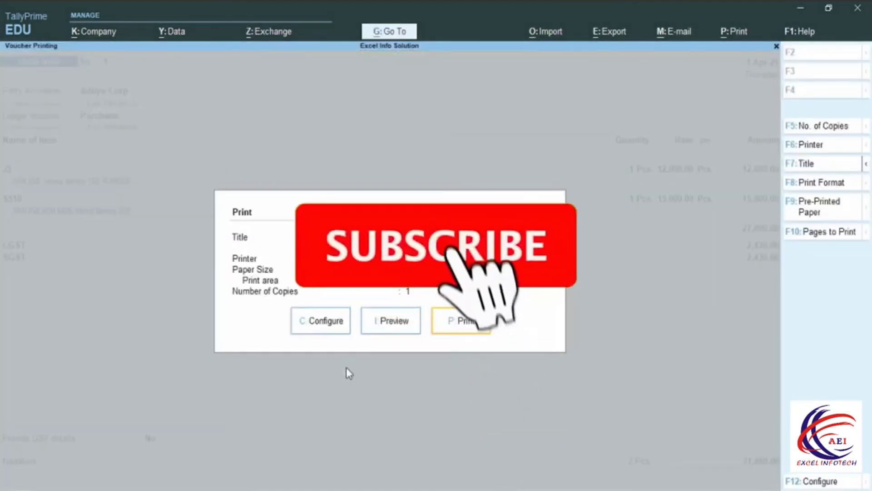